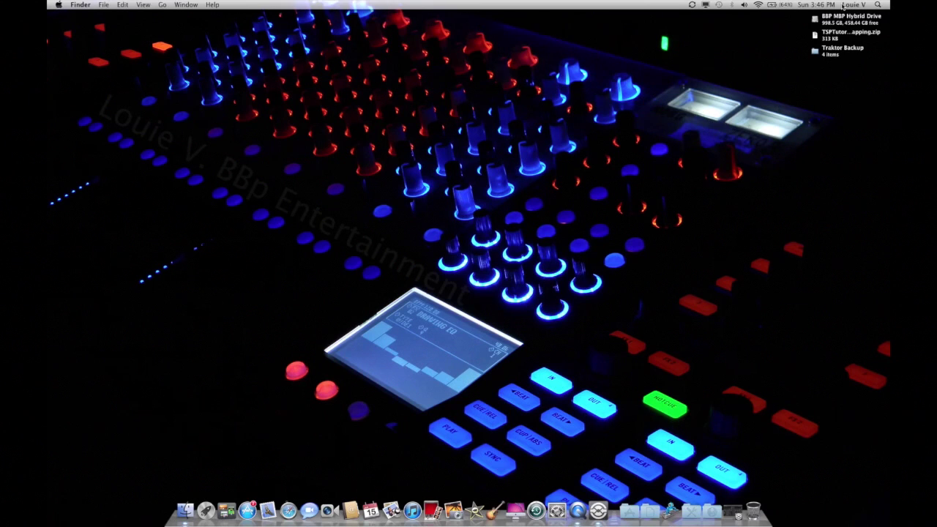
Move TSPTutor Kontrol X1 Sample Deck Mapping.zip to the middle of the desktop, preview it and extract the archive.
{"action": "left_click_drag", "start_coordinate": [820, 34], "coordinate": [452, 260]}
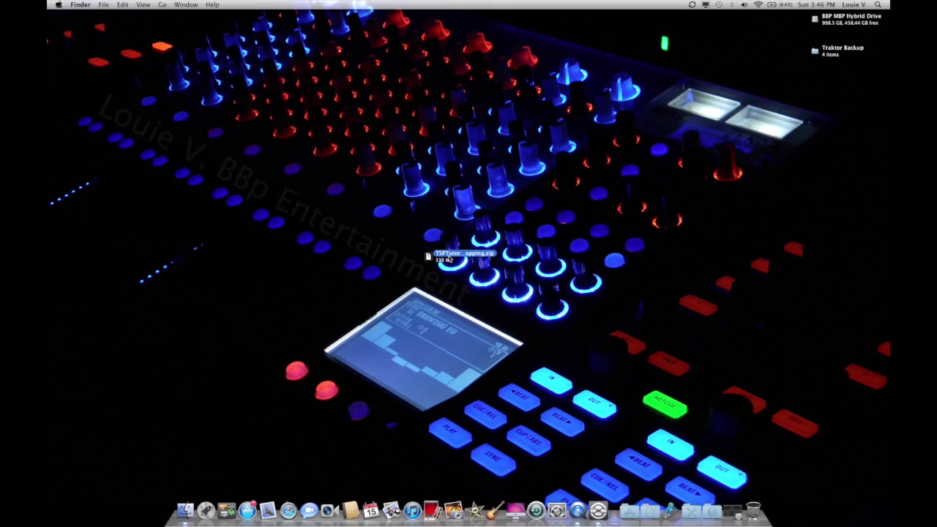
{"action": "key", "text": "space"}
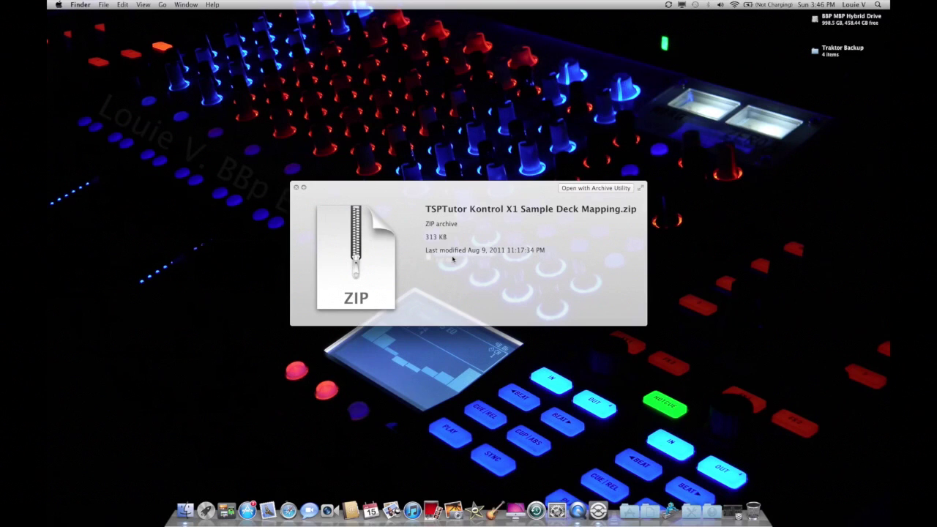
{"action": "key", "text": "space"}
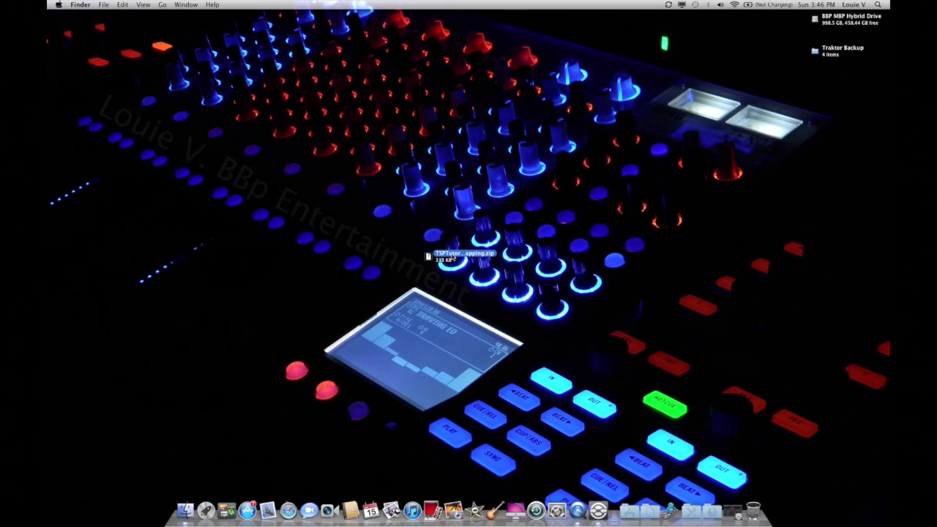
{"action": "double_click", "coordinate": [451, 257]}
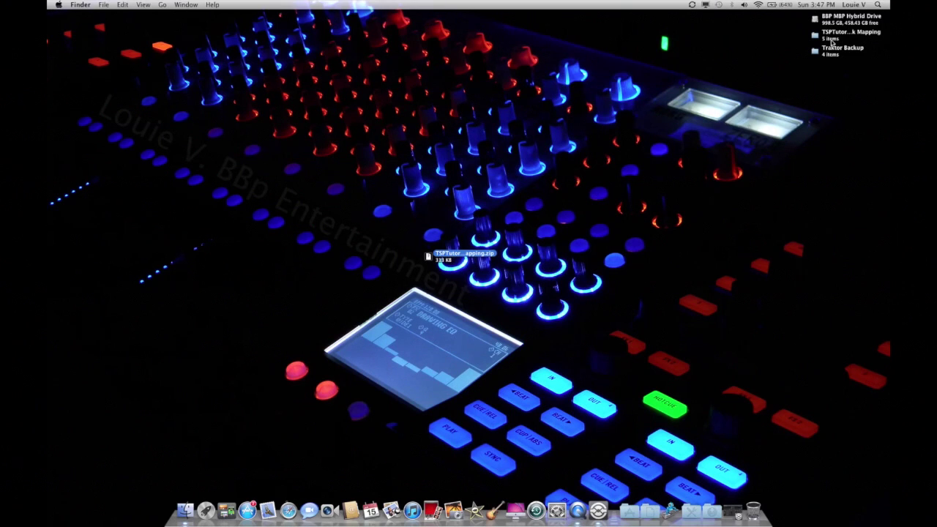
Move the extracted TSPTutor Kontrol X1 Sample Deck Mapping folder just below the zip file and open it.
{"action": "left_click_drag", "start_coordinate": [832, 42], "coordinate": [703, 128]}
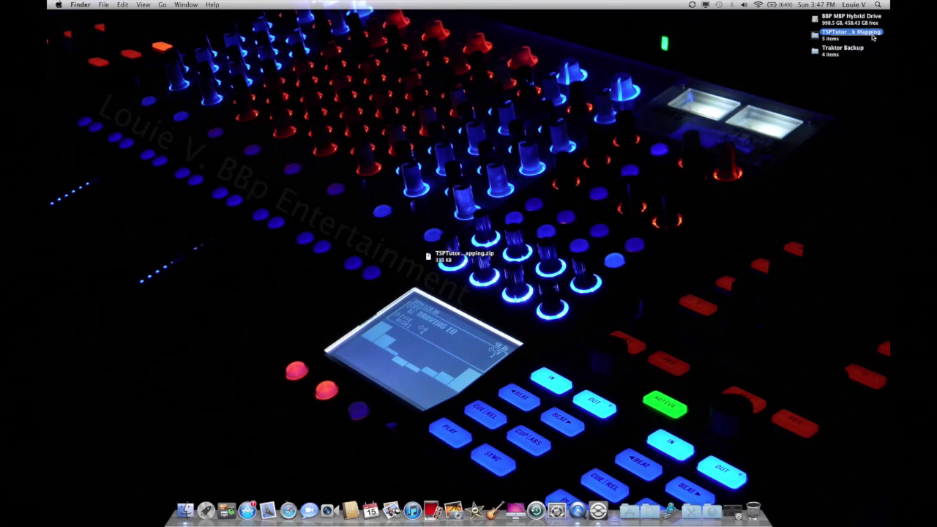
{"action": "left_click_drag", "start_coordinate": [872, 36], "coordinate": [477, 285]}
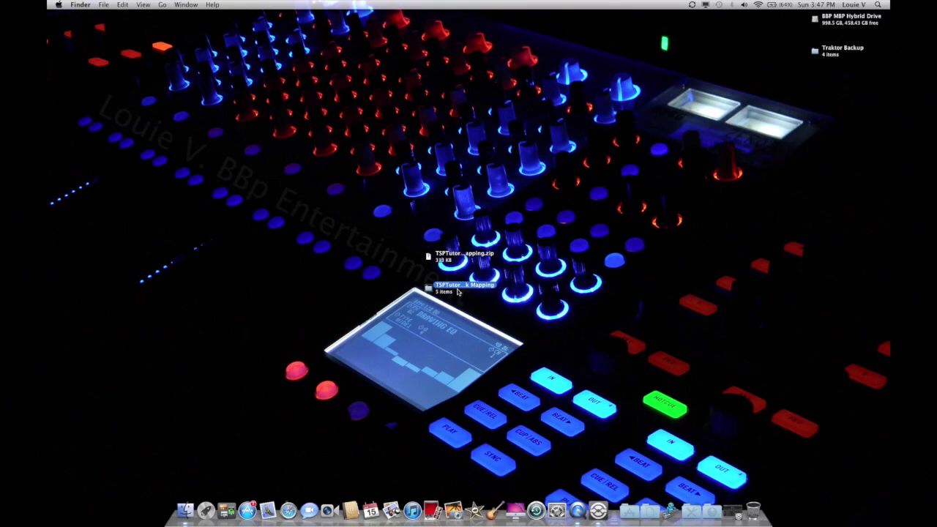
{"action": "double_click", "coordinate": [456, 291]}
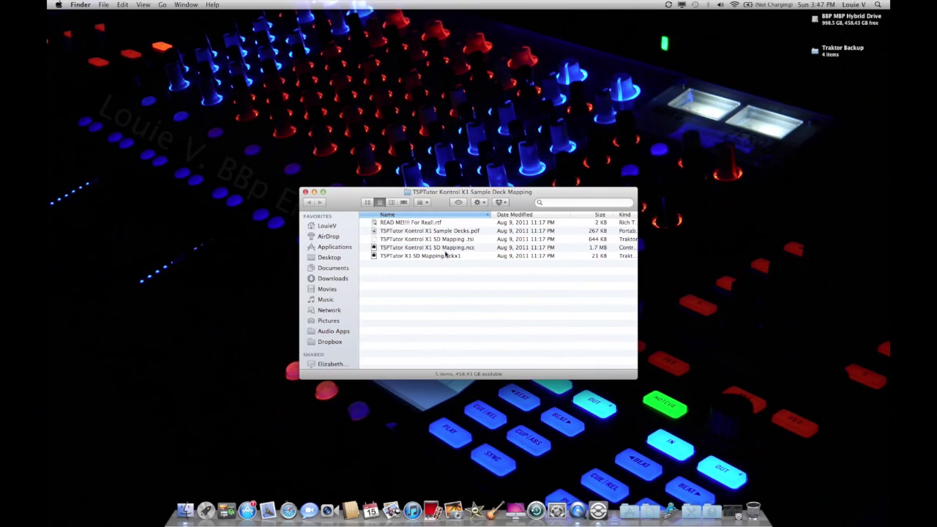
Preview the read-me file and TSPTutor Kontrol X1 Sample Decks.pdf from the mapping folder.
{"action": "left_click", "coordinate": [431, 223]}
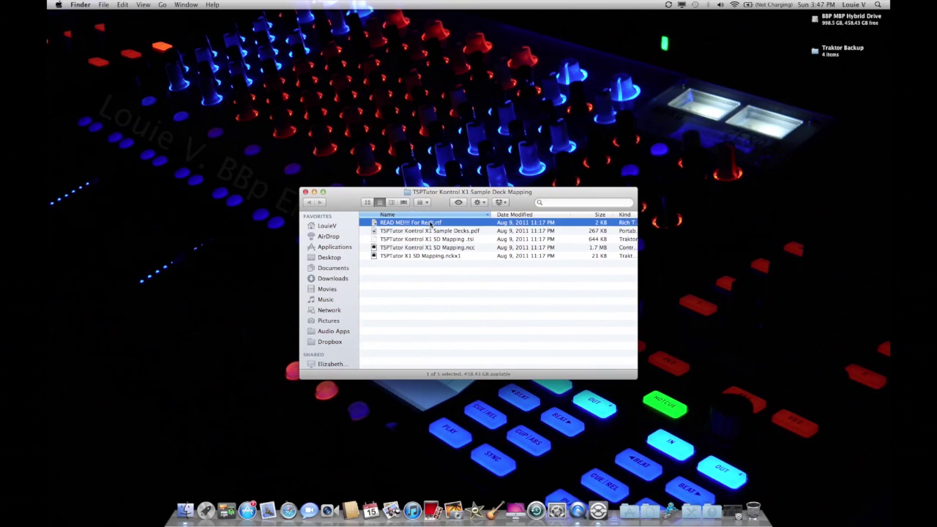
{"action": "key", "text": "space"}
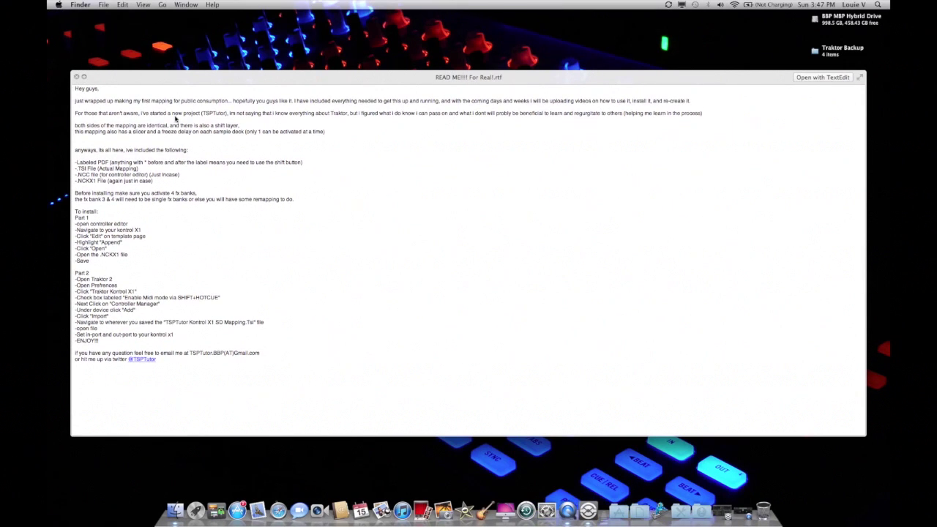
{"action": "key", "text": "space"}
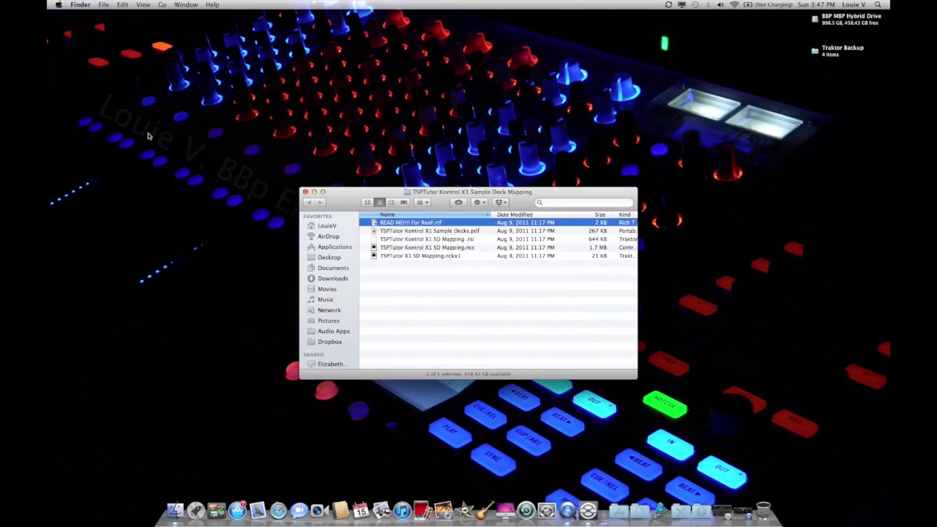
{"action": "key", "text": "Down"}
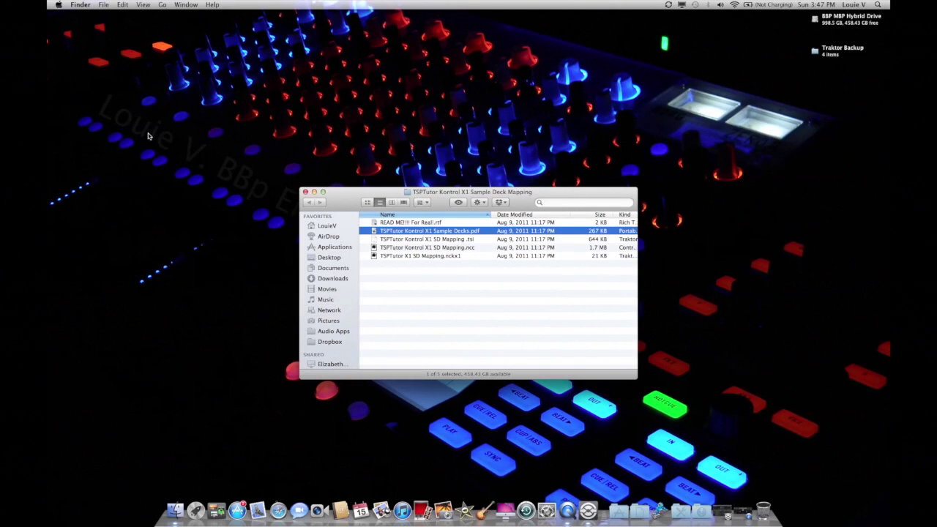
{"action": "key", "text": "space"}
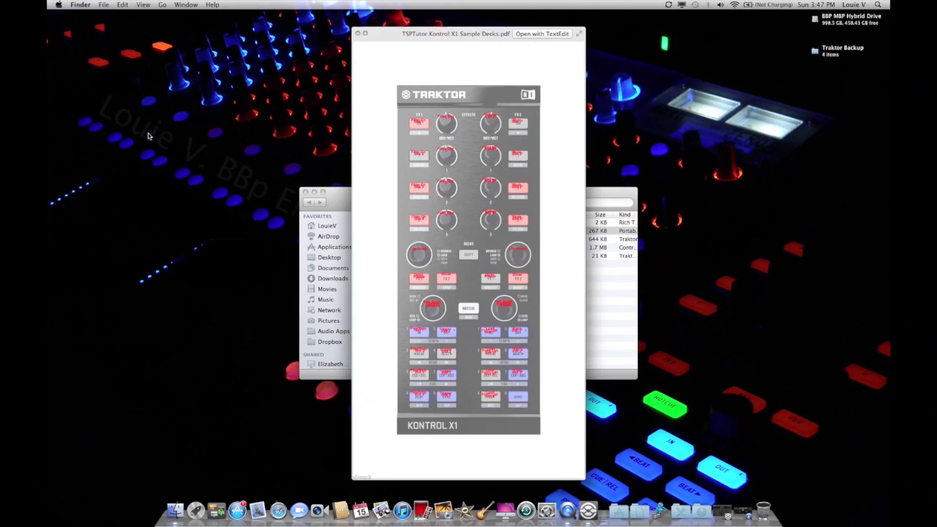
{"action": "key", "text": "space"}
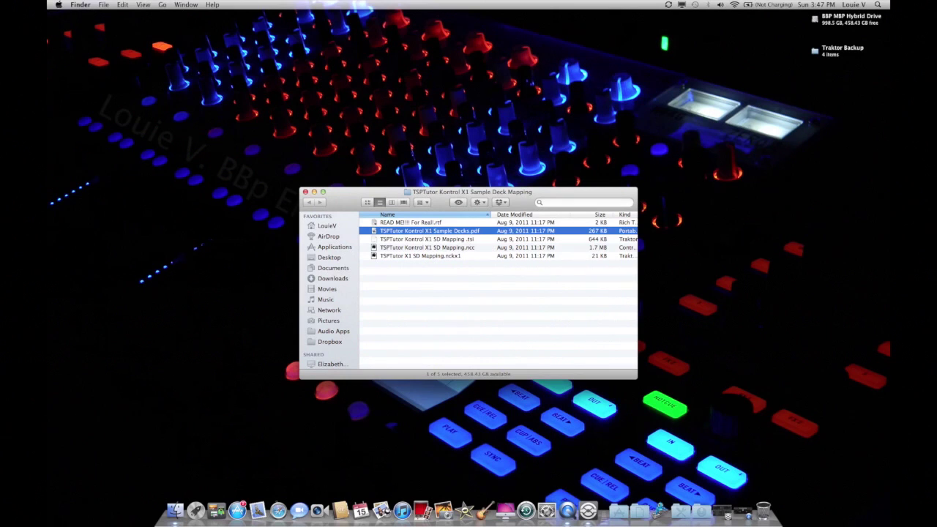
Look through the .tsi, .ncc and .nckx1 mapping files, ending with TSPTutor Kontrol X1 SD Mapping .tsi selected.
{"action": "key", "text": "Down"}
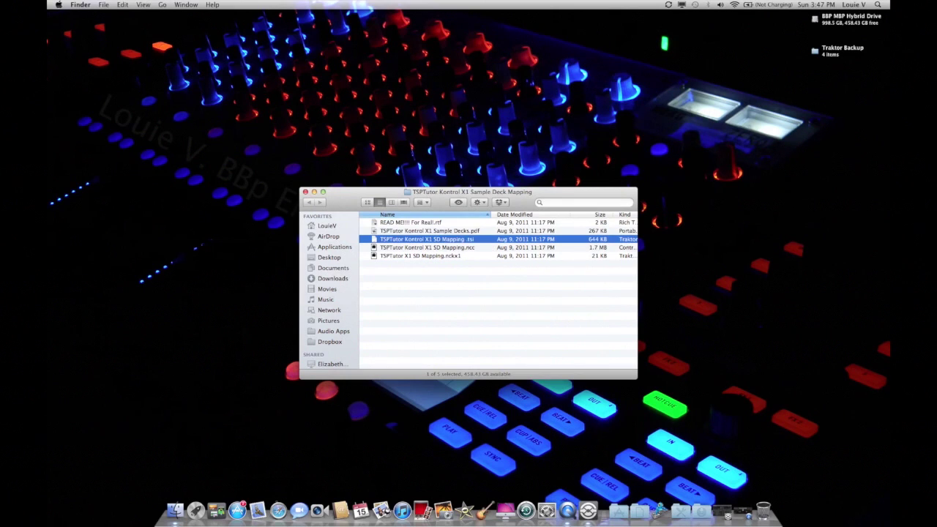
{"action": "key", "text": "Down"}
{"action": "key", "text": "Down"}
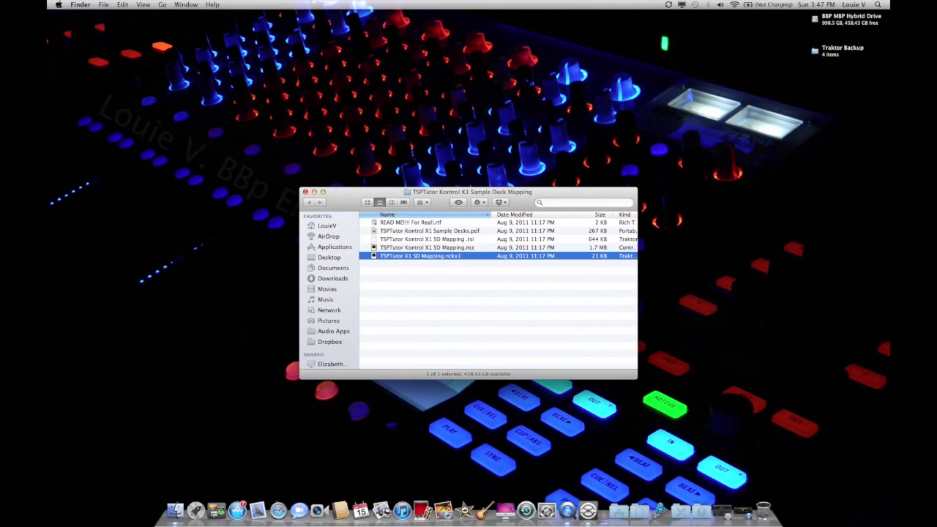
{"action": "left_click", "coordinate": [421, 239]}
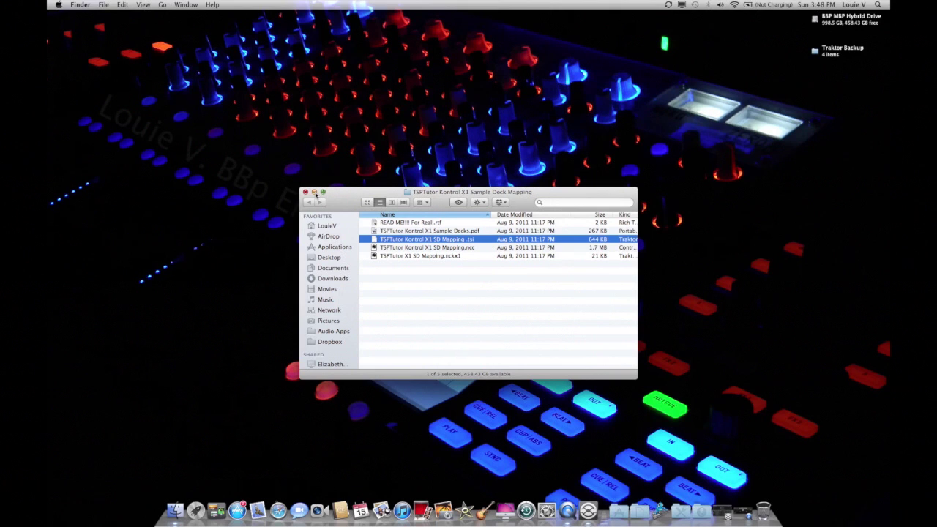
Minimise the folder window and move the zip file and the extracted folder together to below the Traktor Backup folder.
{"action": "left_click", "coordinate": [315, 192]}
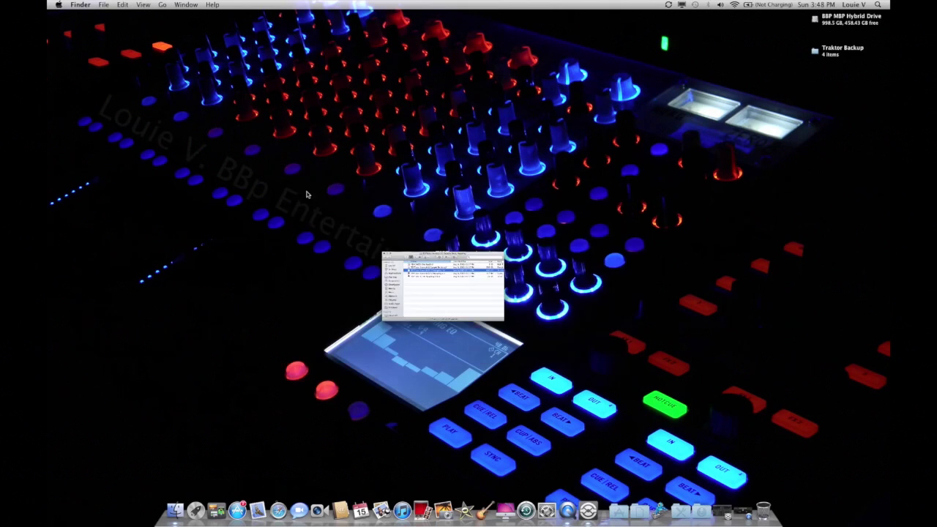
{"action": "left_click_drag", "start_coordinate": [463, 387], "coordinate": [524, 147]}
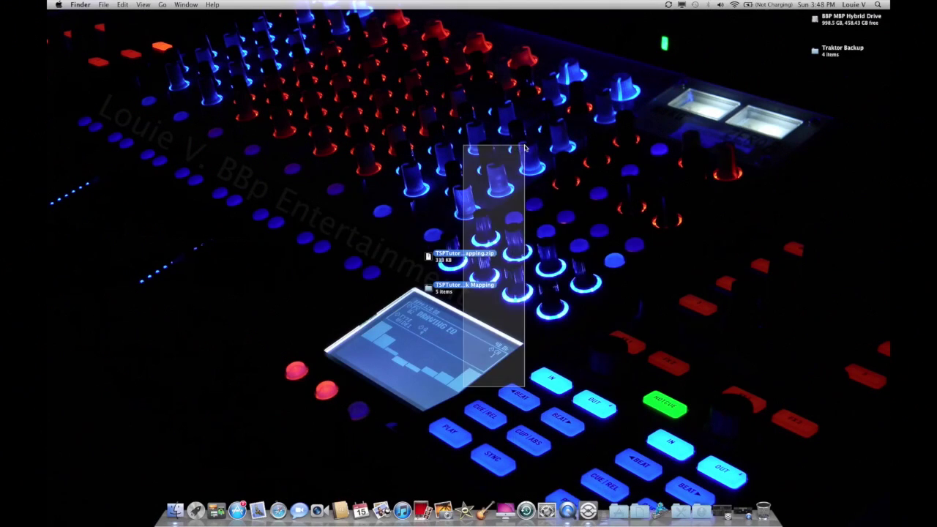
{"action": "left_click_drag", "start_coordinate": [456, 255], "coordinate": [781, 141]}
{"action": "left_click", "coordinate": [743, 154]}
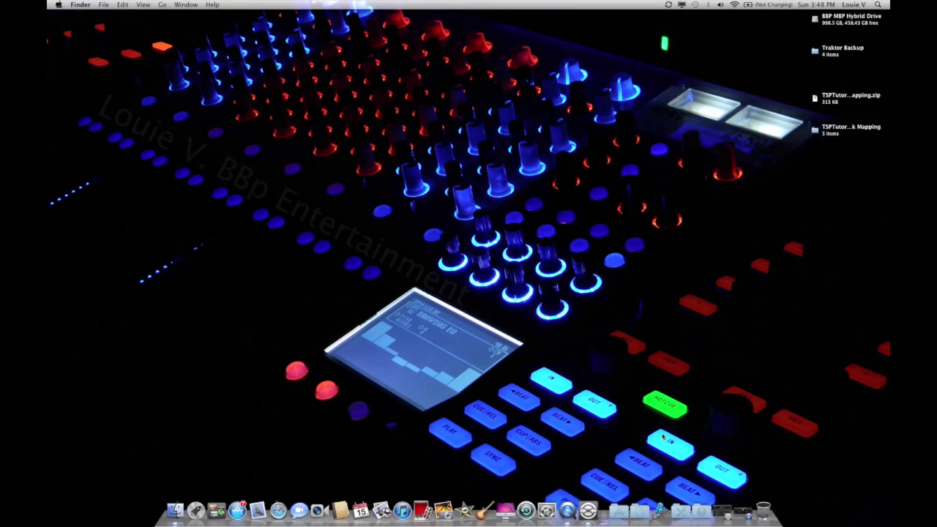
Switch to Traktor, make it full screen and show the Controller Manager preferences, moving the Preferences window towards the centre.
{"action": "left_click", "coordinate": [717, 506]}
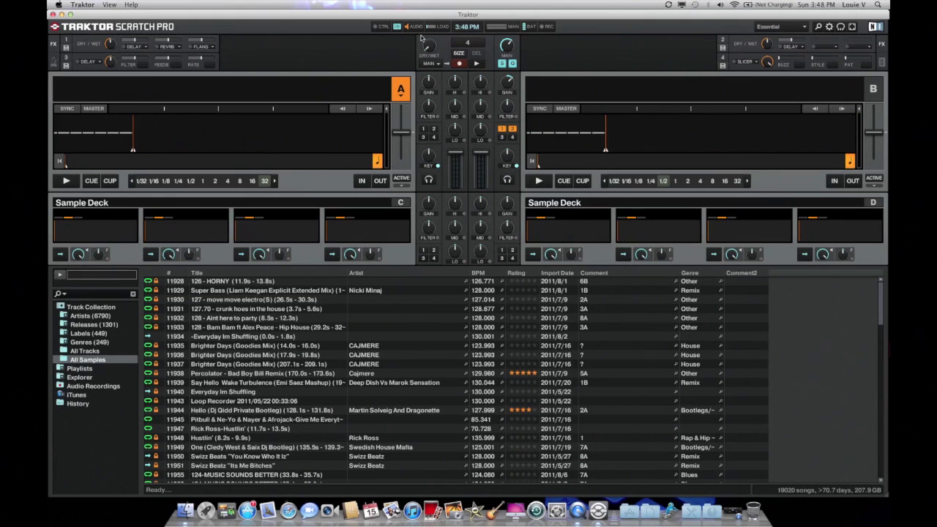
{"action": "left_click", "coordinate": [852, 27]}
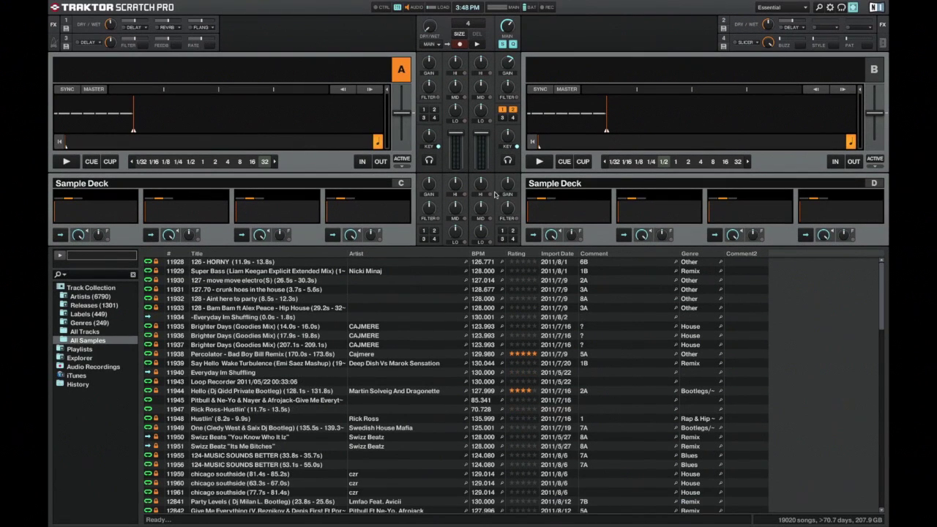
{"action": "left_click", "coordinate": [831, 8]}
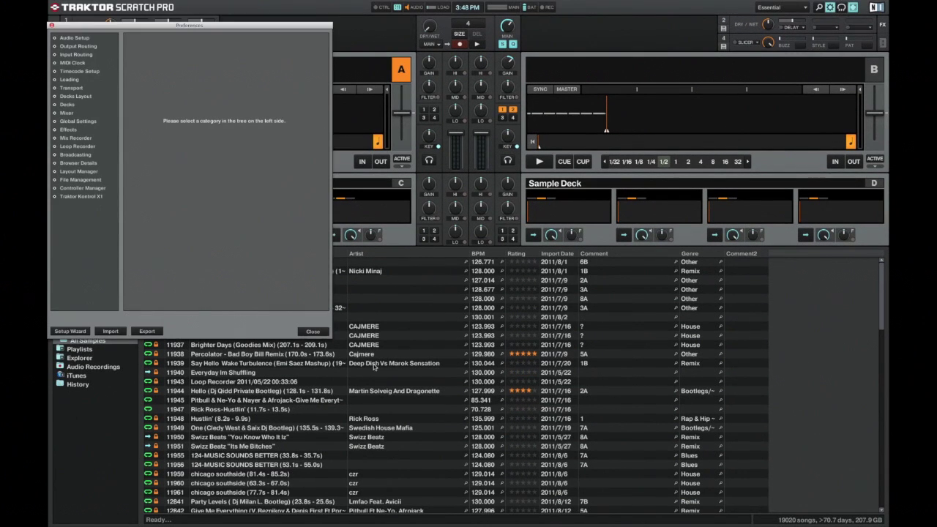
{"action": "left_click_drag", "start_coordinate": [214, 25], "coordinate": [609, 99]}
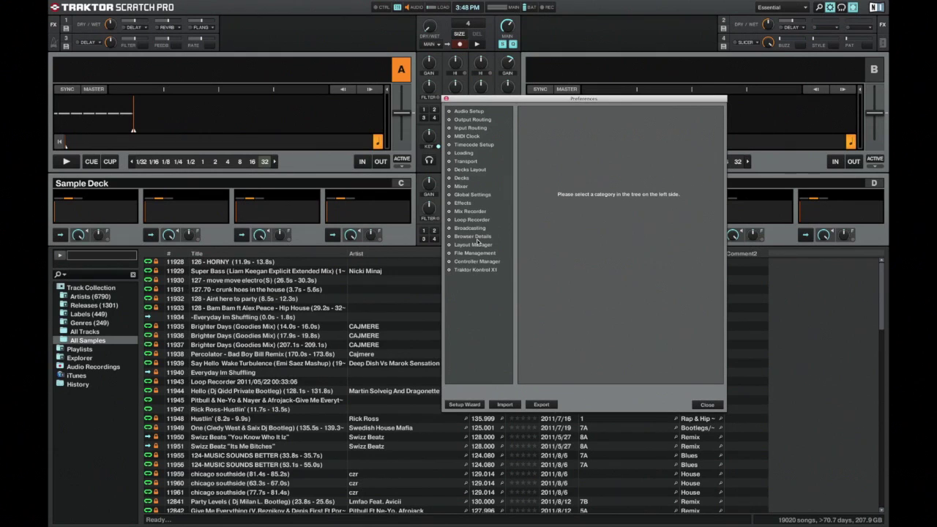
{"action": "left_click", "coordinate": [495, 262]}
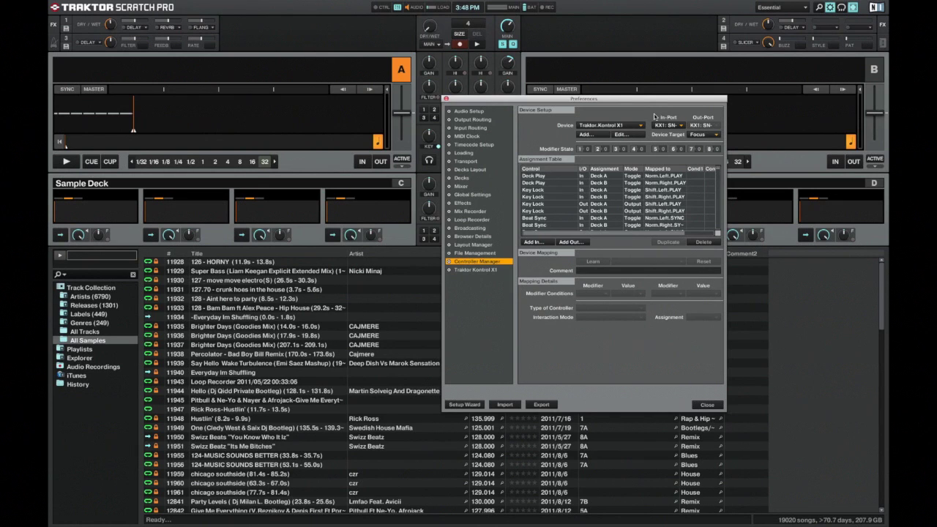
Import TSPTutor Kontrol X1 SD Mapping .tsi as a device from the TSPTutor Kontrol X1 Sample Deck Mapping folder on the desktop.
{"action": "left_click", "coordinate": [593, 134]}
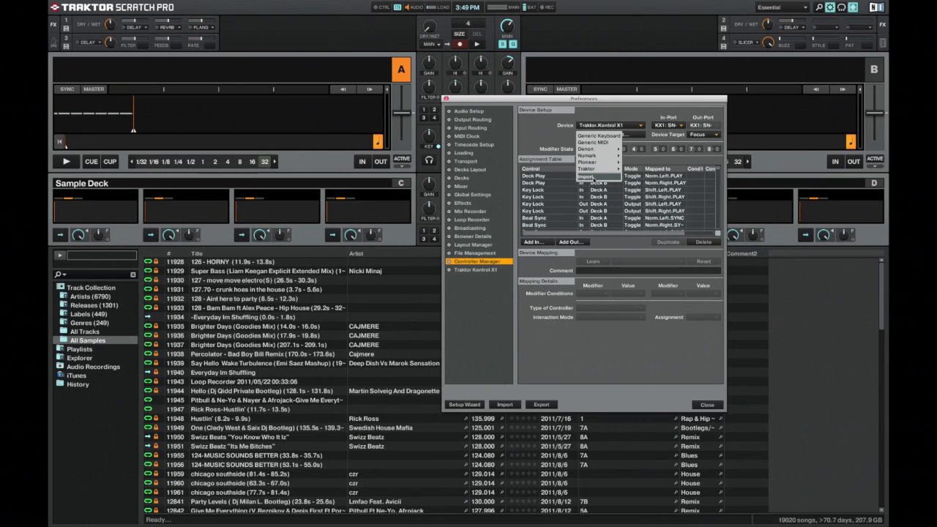
{"action": "left_click", "coordinate": [586, 176]}
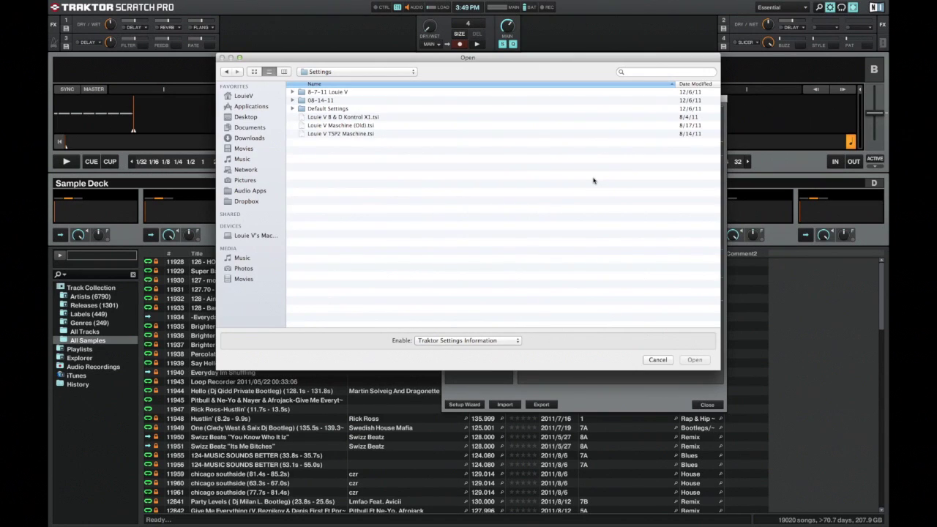
{"action": "left_click", "coordinate": [236, 118]}
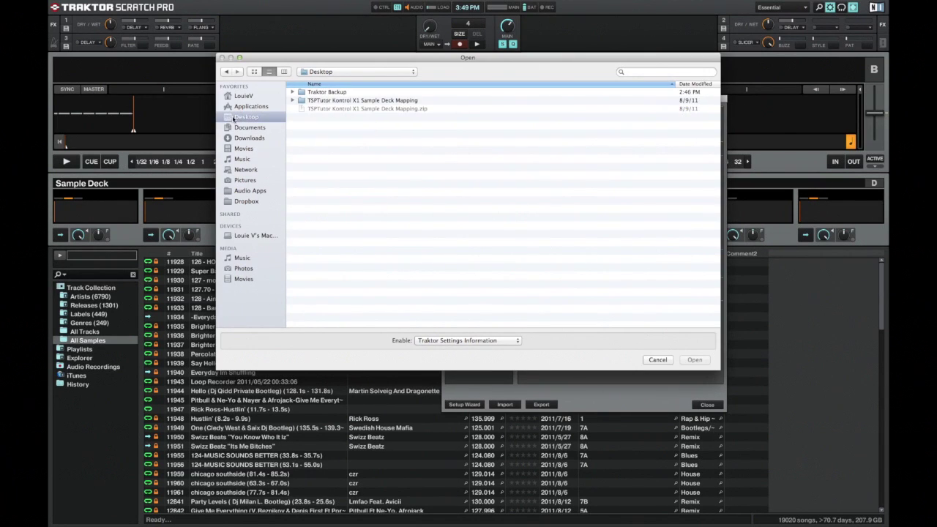
{"action": "left_click", "coordinate": [367, 102]}
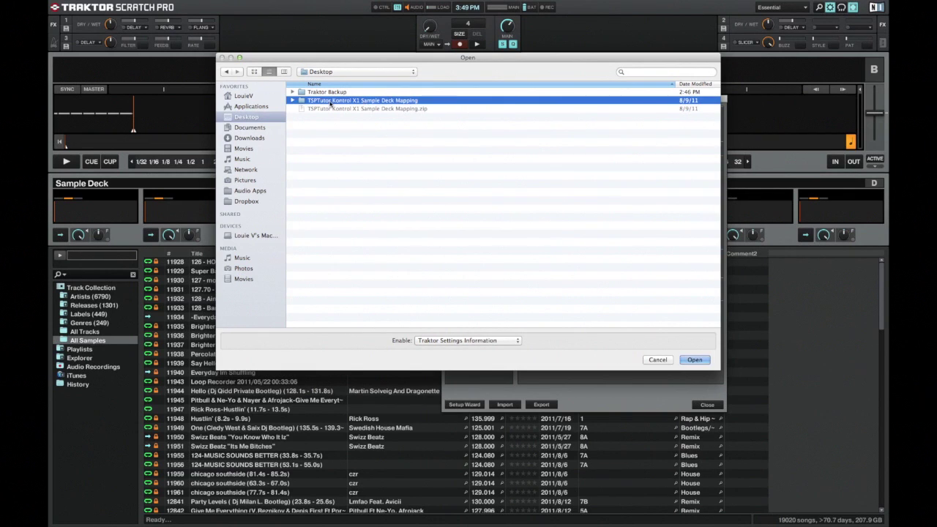
{"action": "left_click", "coordinate": [373, 104]}
{"action": "double_click", "coordinate": [374, 104]}
{"action": "left_click", "coordinate": [336, 109]}
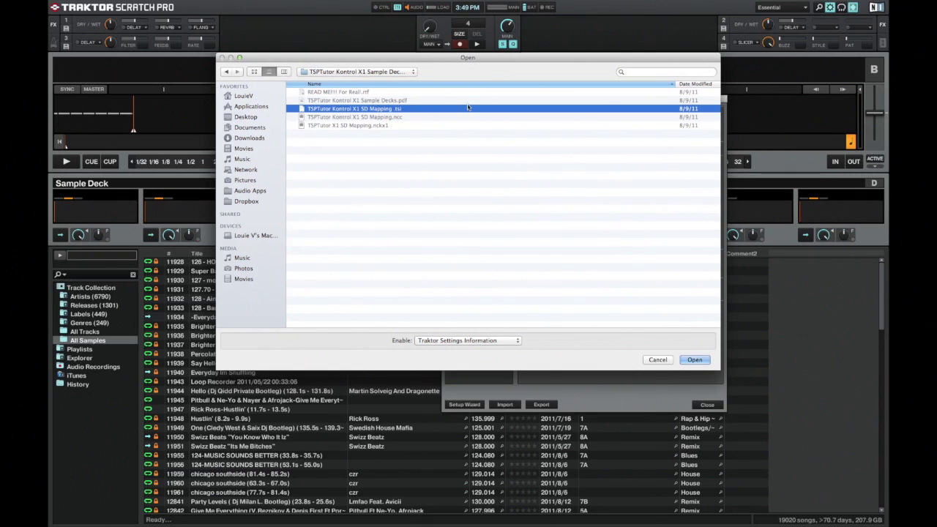
{"action": "left_click", "coordinate": [684, 362]}
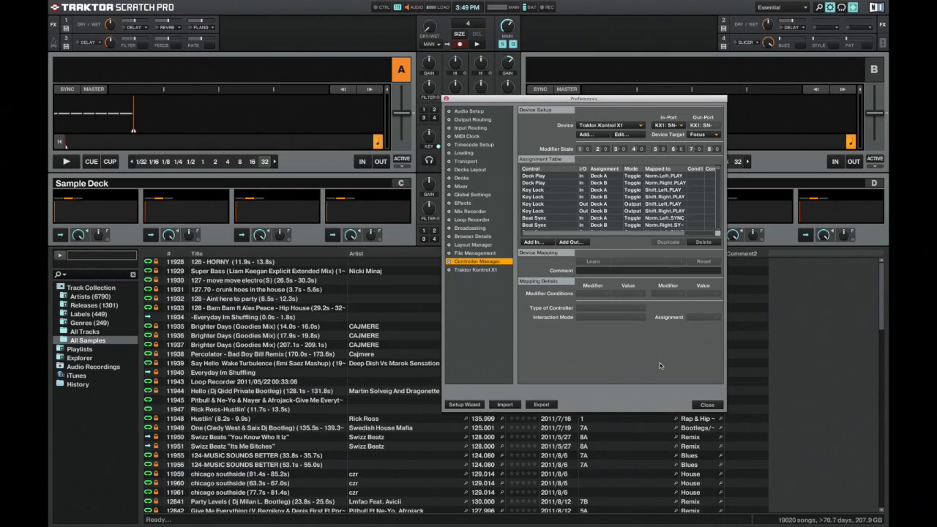
Make the imported TSPTutor Kontrol X1 SD Mapping the active device in the Controller Manager.
{"action": "left_click", "coordinate": [634, 126]}
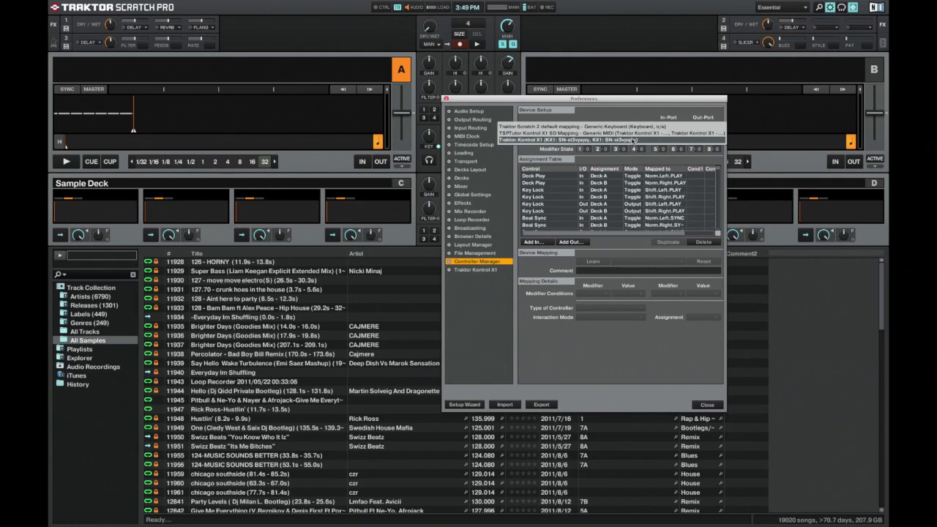
{"action": "left_click", "coordinate": [622, 115]}
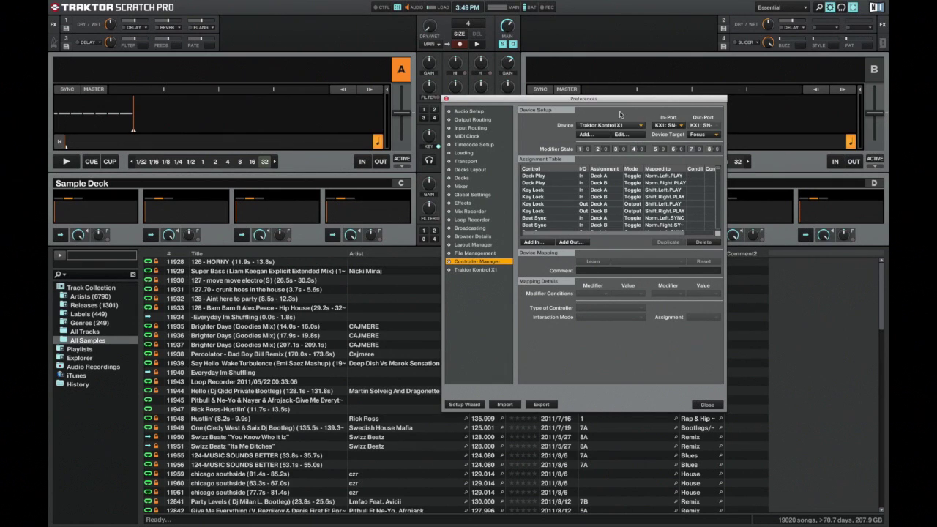
{"action": "left_click", "coordinate": [583, 126]}
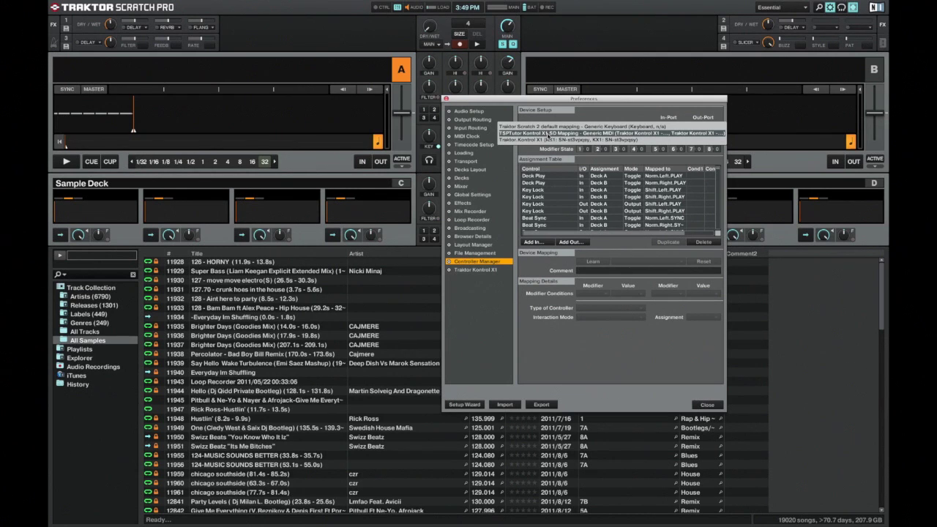
{"action": "left_click", "coordinate": [560, 135]}
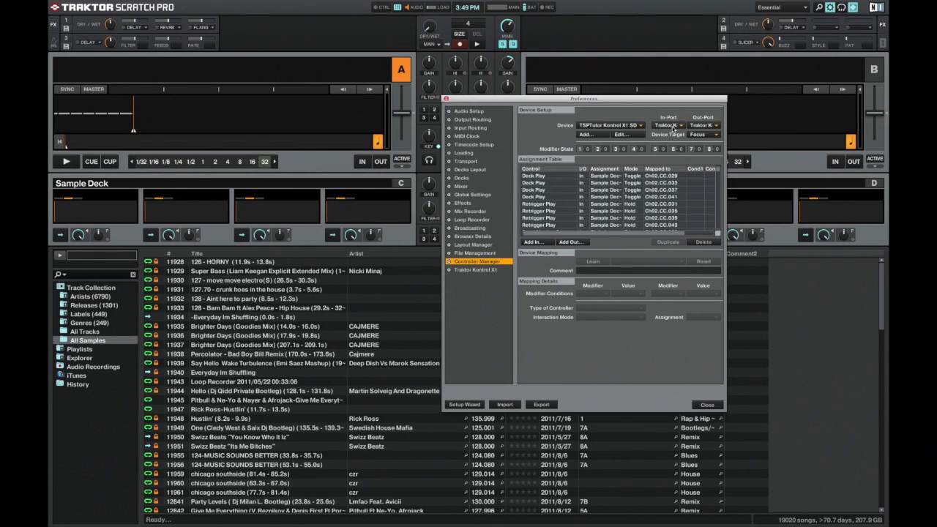
Set the mapping's In-Port to Traktor Kontrol X1 and close the Preferences window.
{"action": "left_click", "coordinate": [671, 126]}
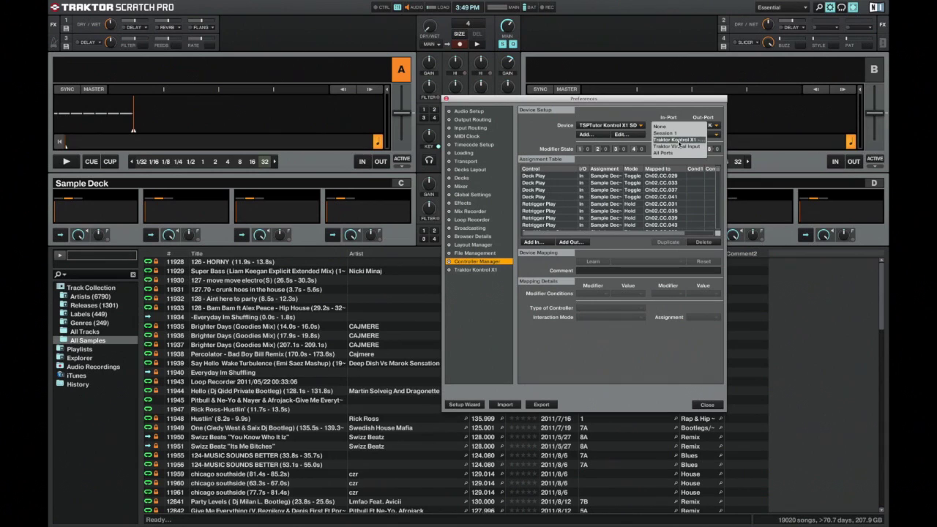
{"action": "left_click", "coordinate": [679, 140]}
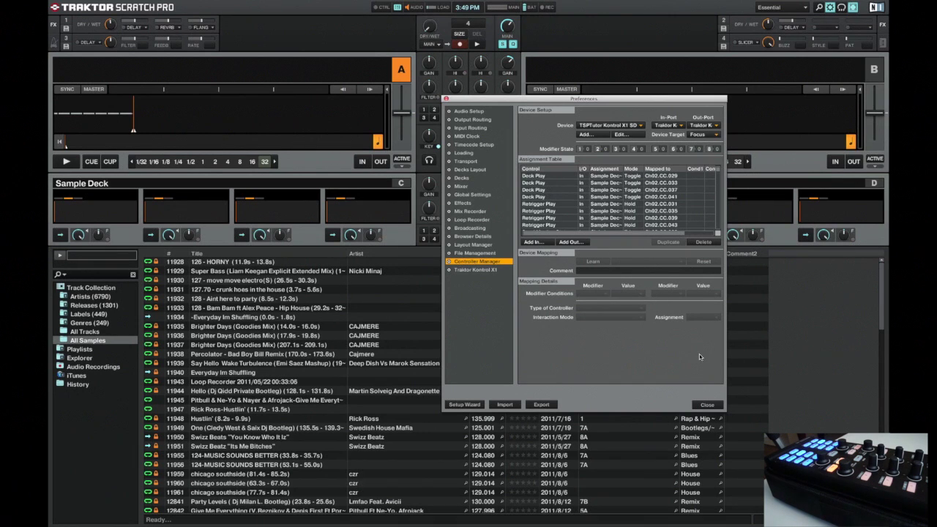
{"action": "left_click", "coordinate": [702, 407]}
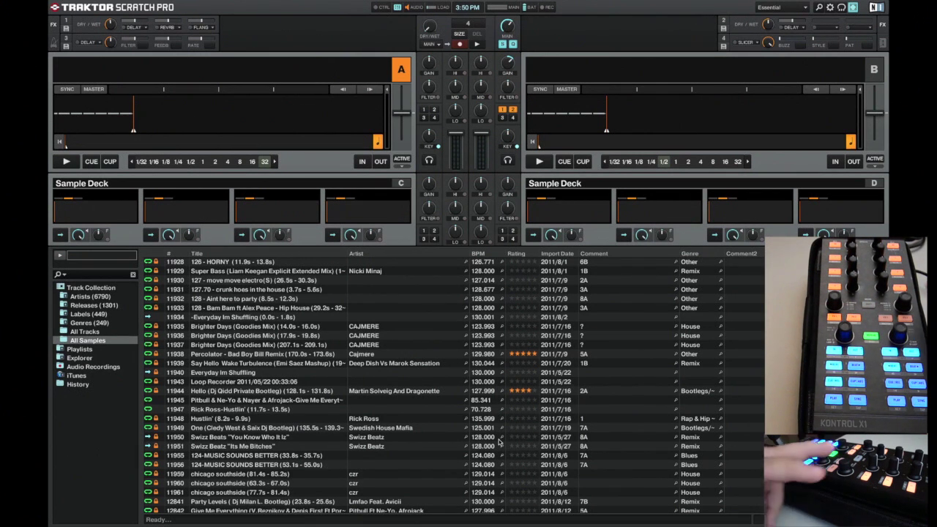
Browse down and back up through the All Samples list to try out track browsing with the new mapping.
{"action": "key", "text": "Down"}
{"action": "key", "text": "Down"}
{"action": "key", "text": "Down"}
{"action": "key", "text": "Down"}
{"action": "key", "text": "Down"}
{"action": "key", "text": "Down"}
{"action": "key", "text": "Down"}
{"action": "key", "text": "Down"}
{"action": "key", "text": "Down"}
{"action": "key", "text": "Down"}
{"action": "key", "text": "Down"}
{"action": "key", "text": "Down"}
{"action": "key", "text": "Down"}
{"action": "key", "text": "Down"}
{"action": "key", "text": "Down"}
{"action": "key", "text": "Down"}
{"action": "key", "text": "Down"}
{"action": "key", "text": "Down"}
{"action": "key", "text": "Down"}
{"action": "key", "text": "Down"}
{"action": "key", "text": "Down"}
{"action": "key", "text": "Down"}
{"action": "key", "text": "Down"}
{"action": "key", "text": "Down"}
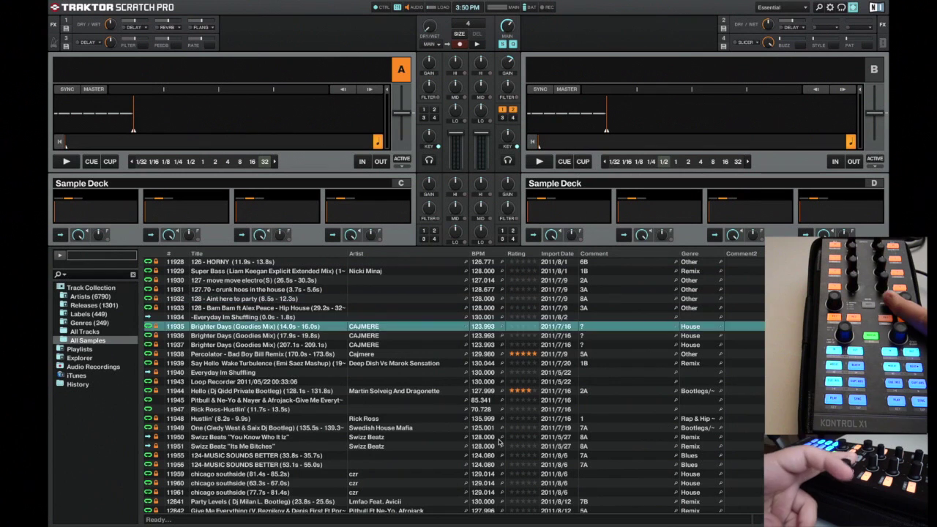
{"action": "key", "text": "Down"}
{"action": "key", "text": "Down"}
{"action": "key", "text": "Down"}
{"action": "key", "text": "Down"}
{"action": "key", "text": "Down"}
{"action": "key", "text": "Down"}
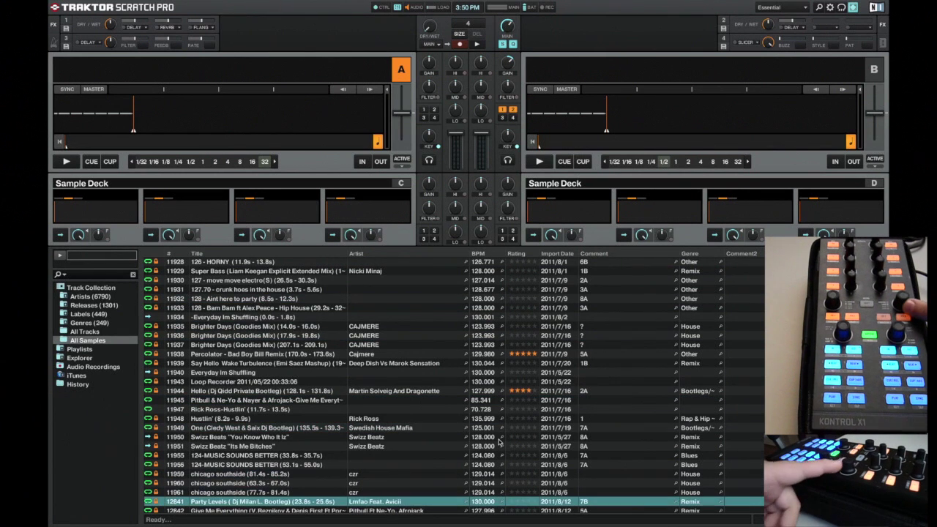
{"action": "key", "text": "Up"}
{"action": "key", "text": "Up"}
{"action": "key", "text": "Up"}
{"action": "key", "text": "Up"}
{"action": "key", "text": "Up"}
{"action": "key", "text": "Up"}
{"action": "key", "text": "Up"}
{"action": "key", "text": "Up"}
{"action": "key", "text": "Up"}
{"action": "key", "text": "Up"}
{"action": "key", "text": "Up"}
{"action": "key", "text": "Up"}
{"action": "key", "text": "Up"}
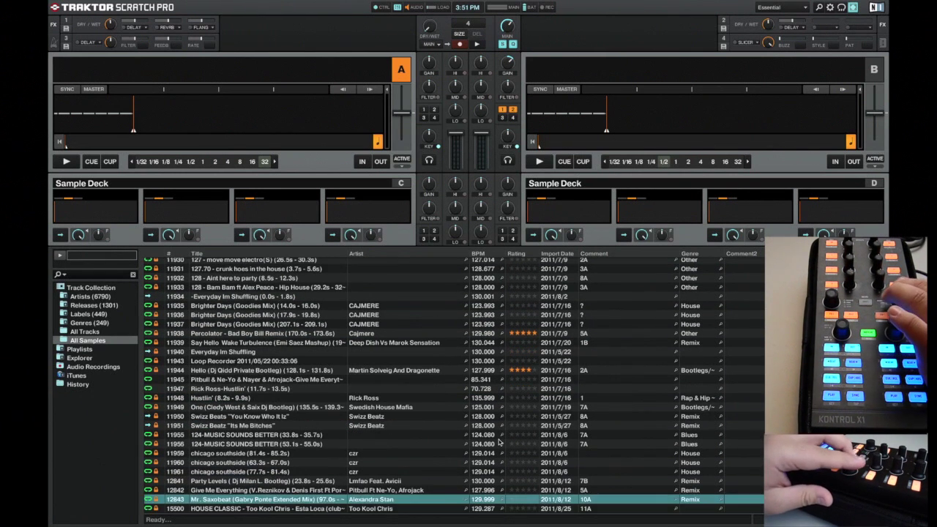
{"action": "key", "text": "Up"}
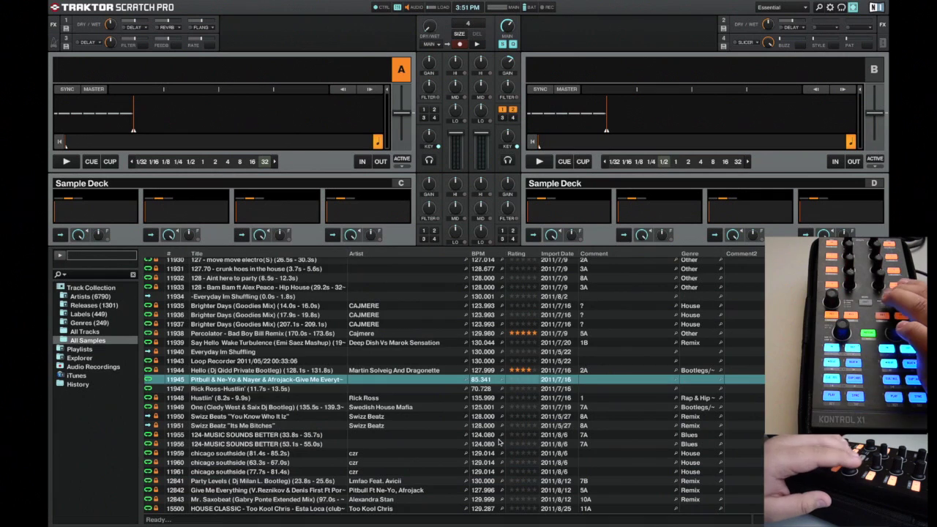
{"action": "key", "text": "Down"}
{"action": "key", "text": "Down"}
{"action": "key", "text": "Down"}
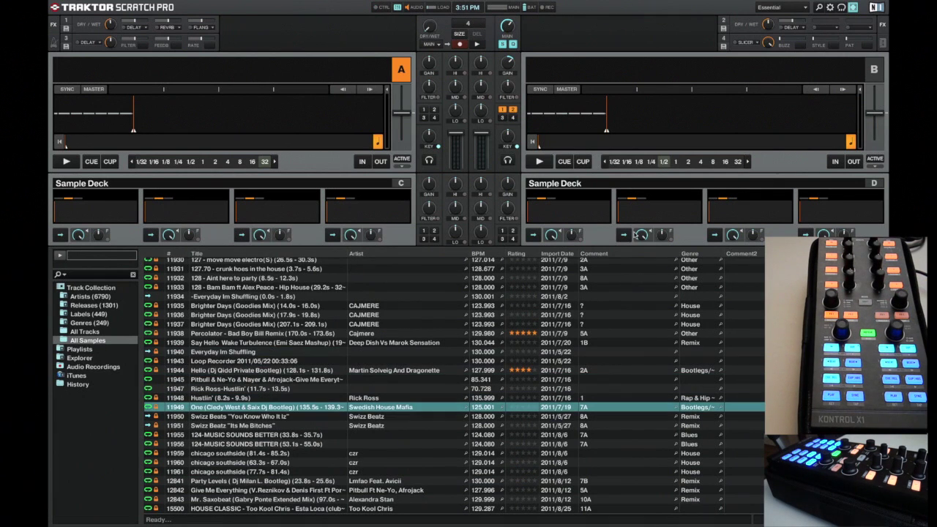
Sort the All Samples list by Comment and select the 11B sample Class Maniac (0.1s - 3.8s).
{"action": "left_click", "coordinate": [590, 253]}
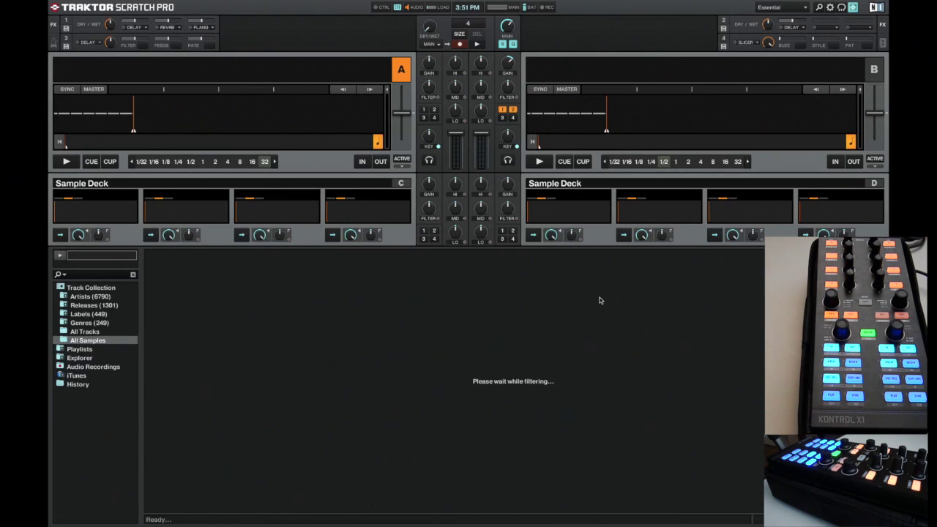
{"action": "left_click", "coordinate": [120, 290]}
{"action": "left_click", "coordinate": [88, 340]}
{"action": "scroll", "coordinate": [460, 324], "scroll_direction": "down", "scroll_amount": 5}
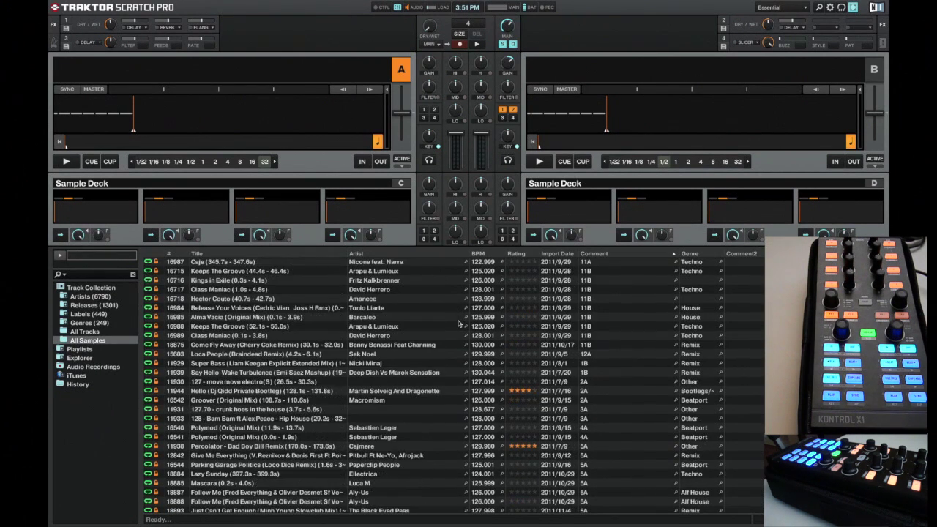
{"action": "left_click", "coordinate": [358, 335]}
{"action": "scroll", "coordinate": [359, 337], "scroll_direction": "up", "scroll_amount": 3}
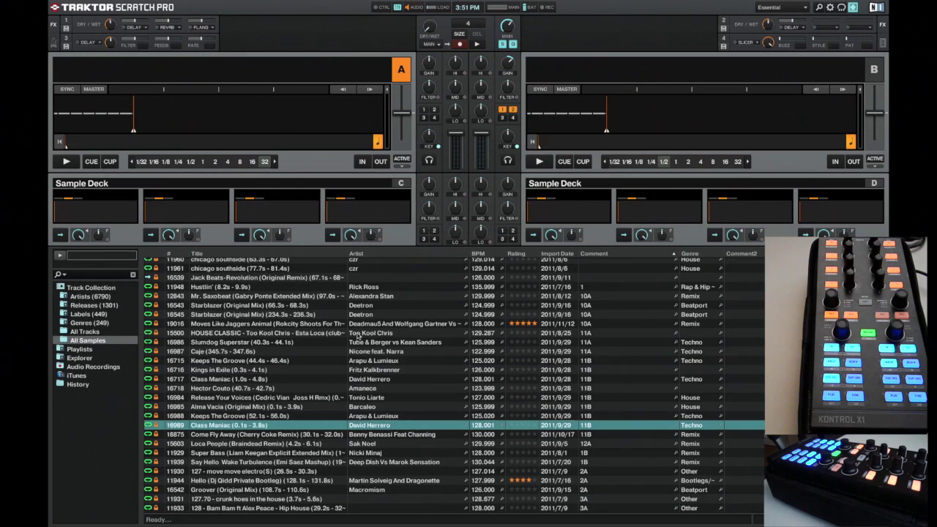
Select the sample Kings in Exile (0.3s - 4.1s) and load it into the first slot of Sample Deck C.
{"action": "key", "text": "Up"}
{"action": "key", "text": "Up"}
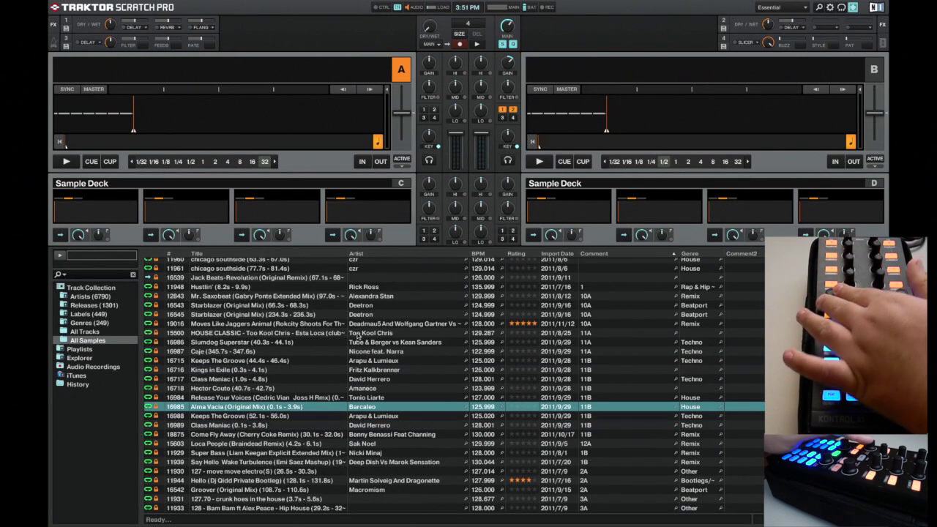
{"action": "key", "text": "Up"}
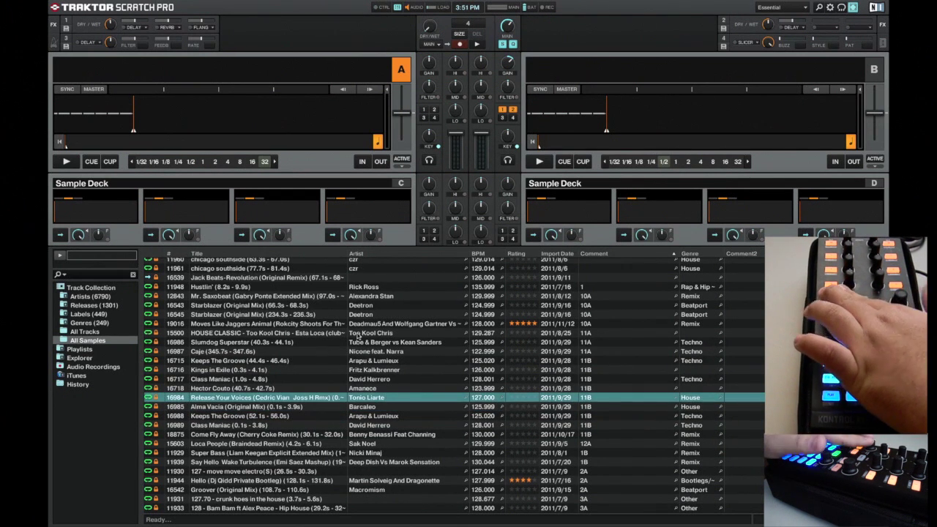
{"action": "key", "text": "Up"}
{"action": "key", "text": "Up"}
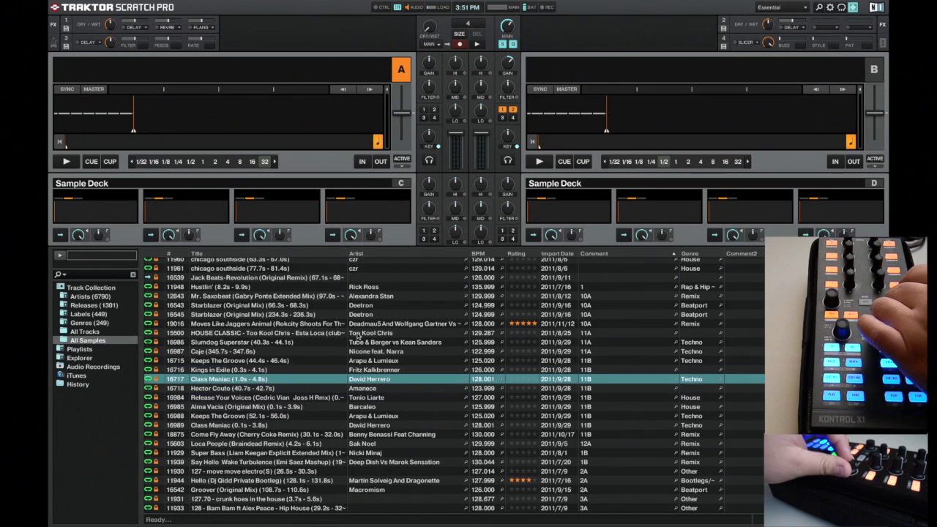
{"action": "key", "text": "Up"}
{"action": "key", "text": "Up"}
{"action": "key", "text": "Down"}
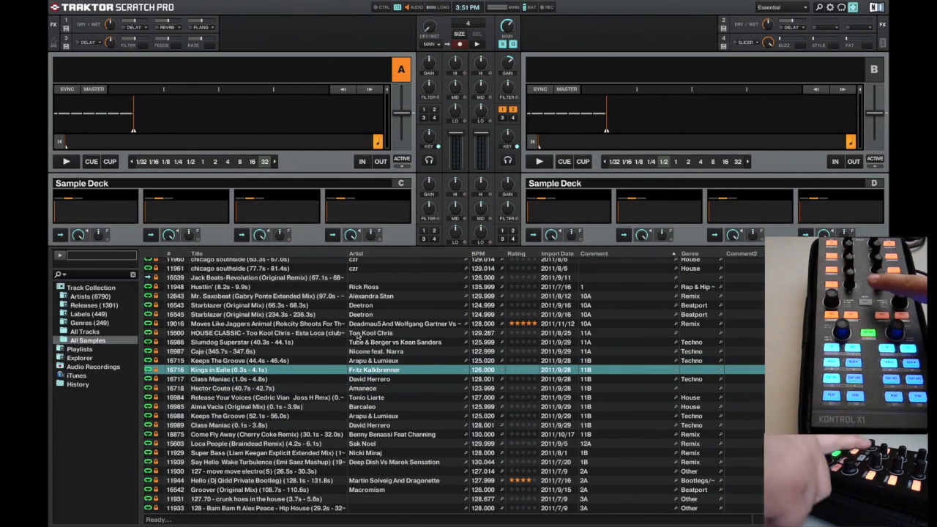
{"action": "key", "text": "Return"}
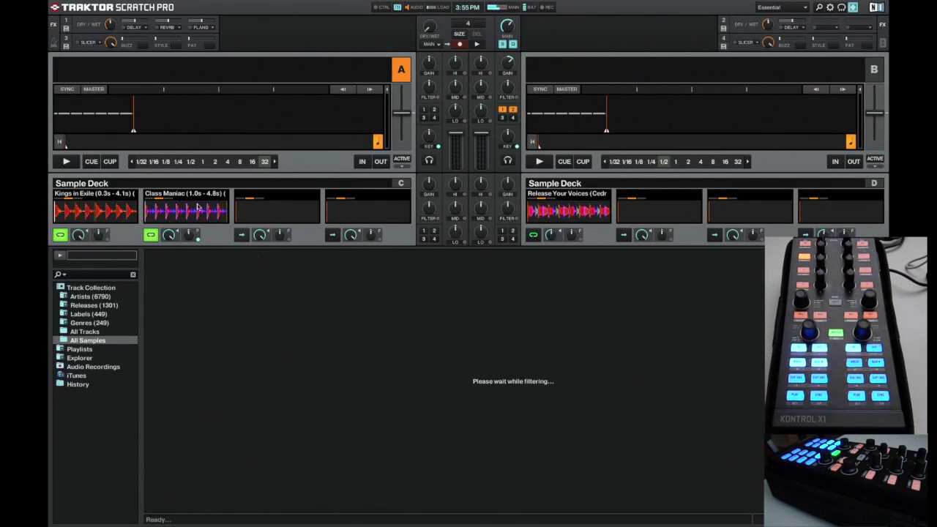
Turn off FX for the Class Maniac sample in the second slot of Sample Deck C.
{"action": "mouse_move", "coordinate": [102, 199]}
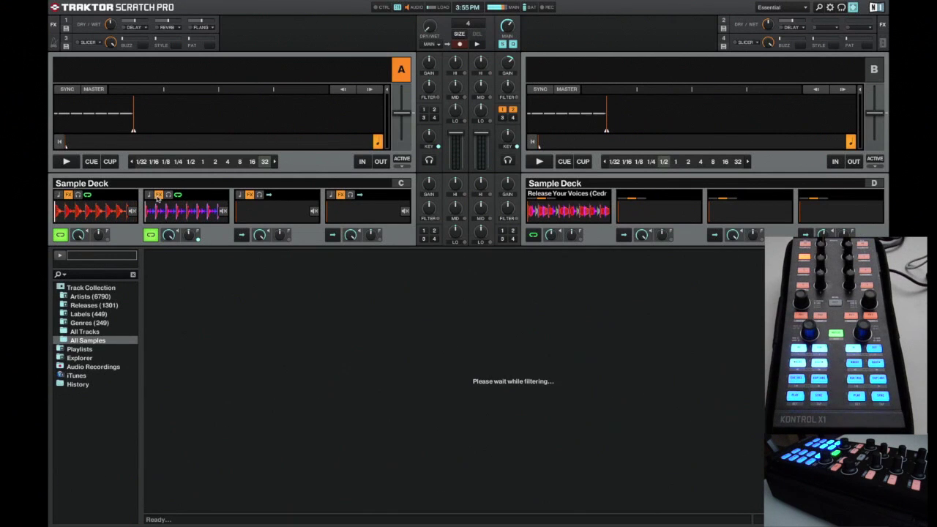
{"action": "left_click", "coordinate": [159, 196]}
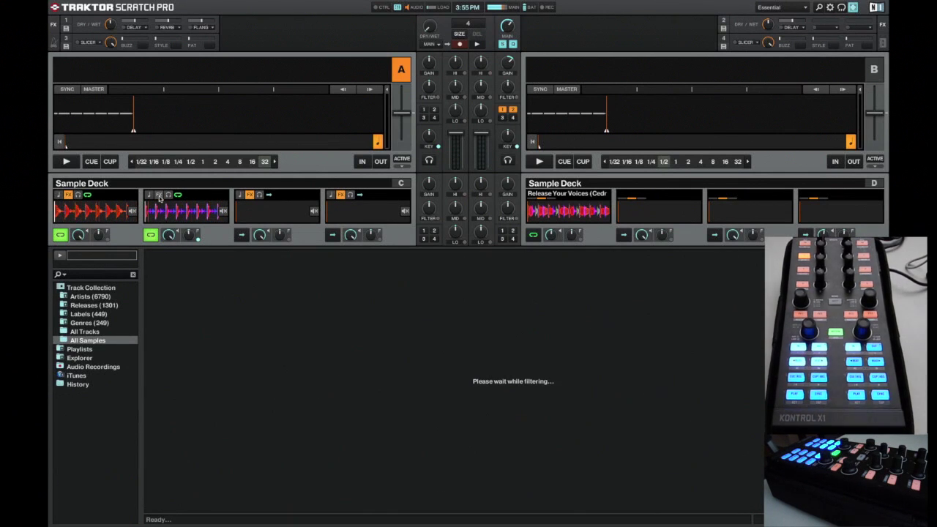